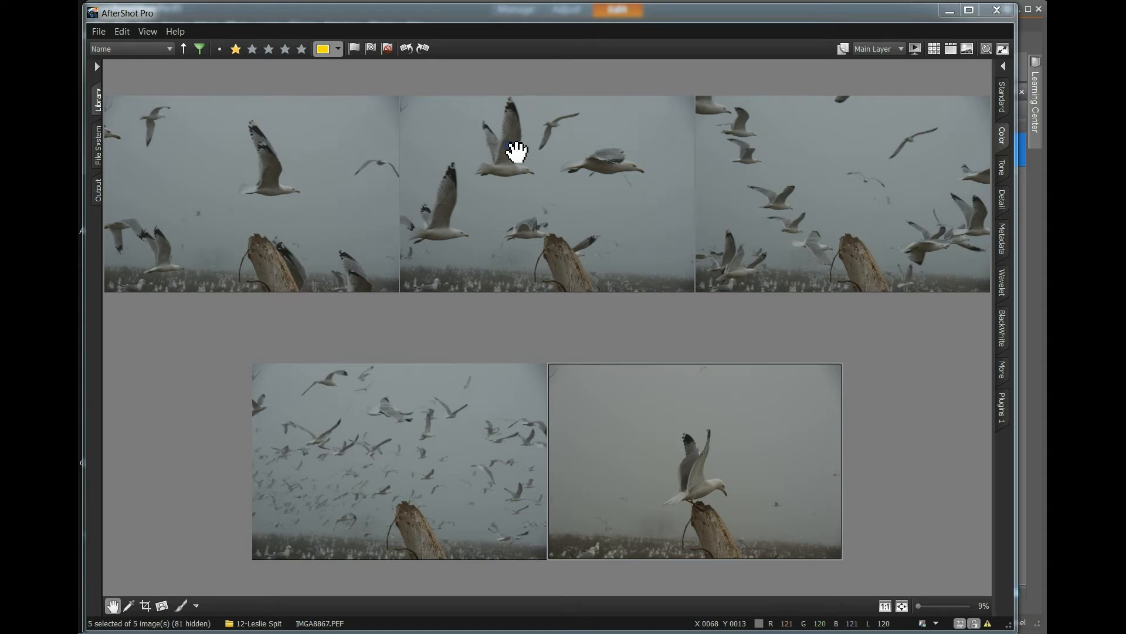
# Switch to PaintShop Pro and zoom into the gull perched on the stump.
pyautogui.hotkey('alt', 'Tab')
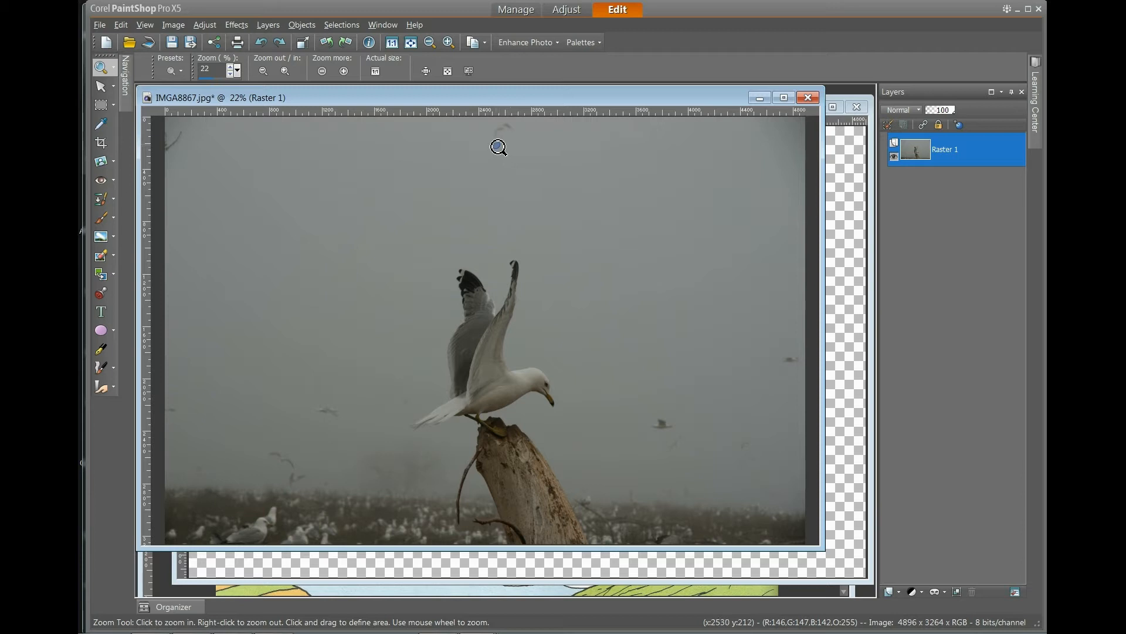
pyautogui.moveTo(381, 244); pyautogui.dragTo(754, 509)
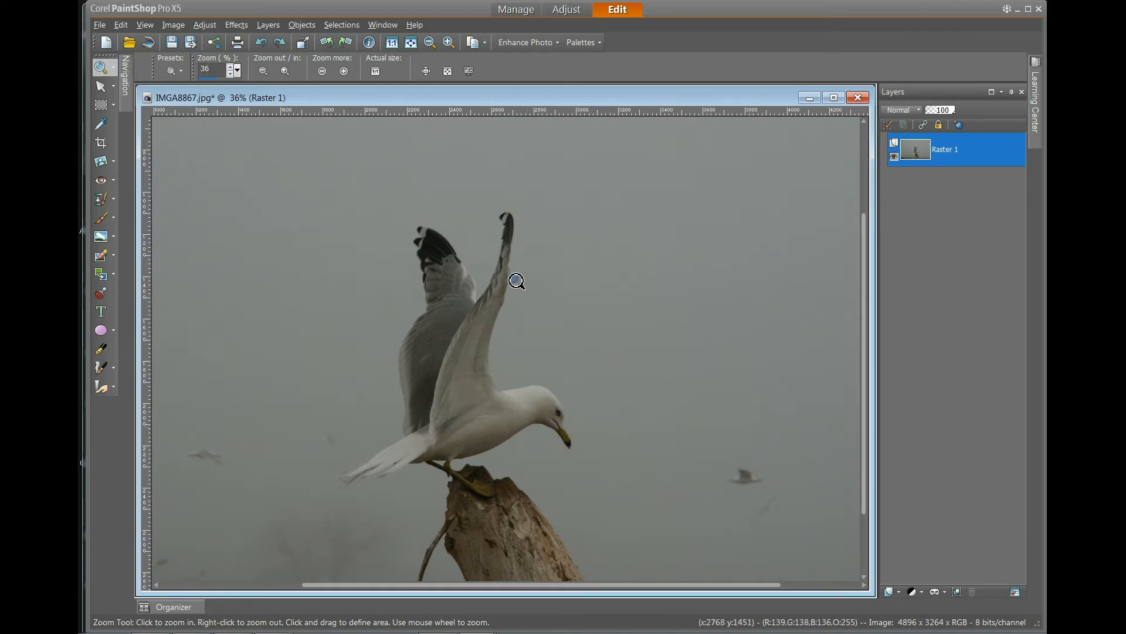
# Erase patches of the grey sky around the gull's wings and body with the Background Eraser tool.
pyautogui.click(103, 257)
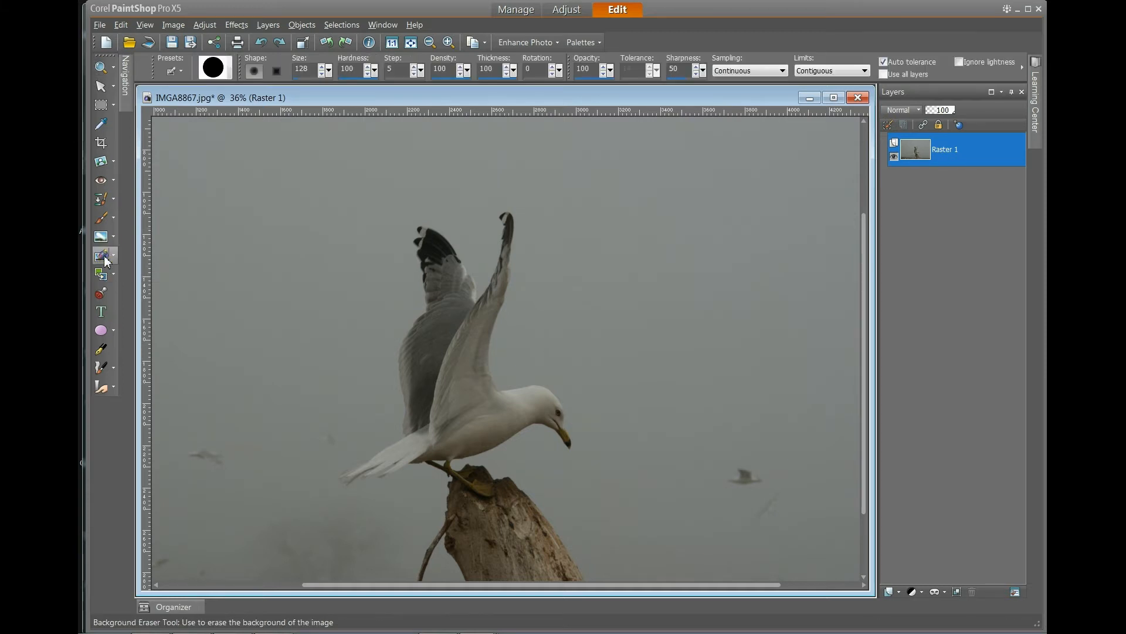
pyautogui.moveTo(516, 445)
pyautogui.mouseDown()
pyautogui.moveTo(502, 452)
pyautogui.moveTo(559, 441)
pyautogui.moveTo(538, 448)
pyautogui.mouseUp()
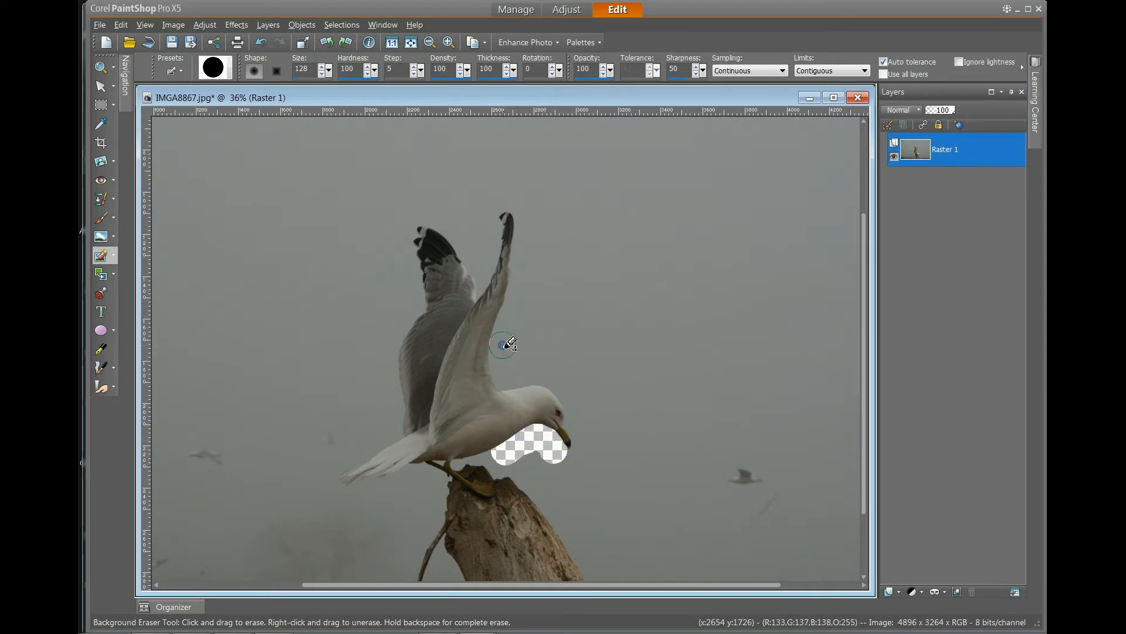
pyautogui.moveTo(500, 330)
pyautogui.mouseDown()
pyautogui.moveTo(494, 345)
pyautogui.moveTo(513, 312)
pyautogui.mouseUp()
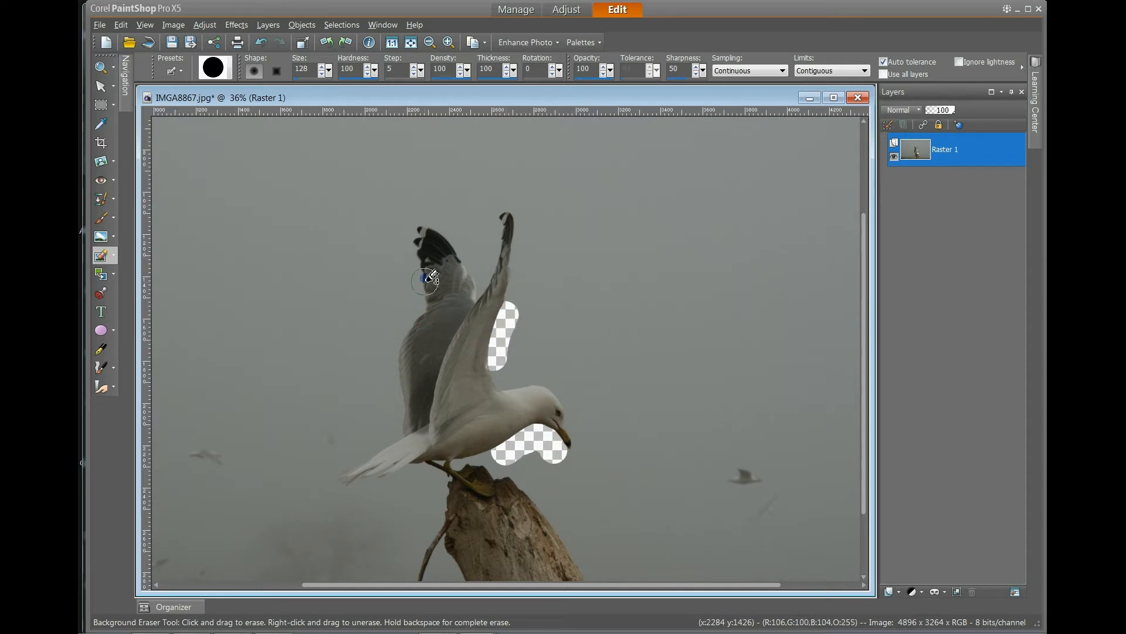
pyautogui.moveTo(444, 229); pyautogui.dragTo(456, 247)
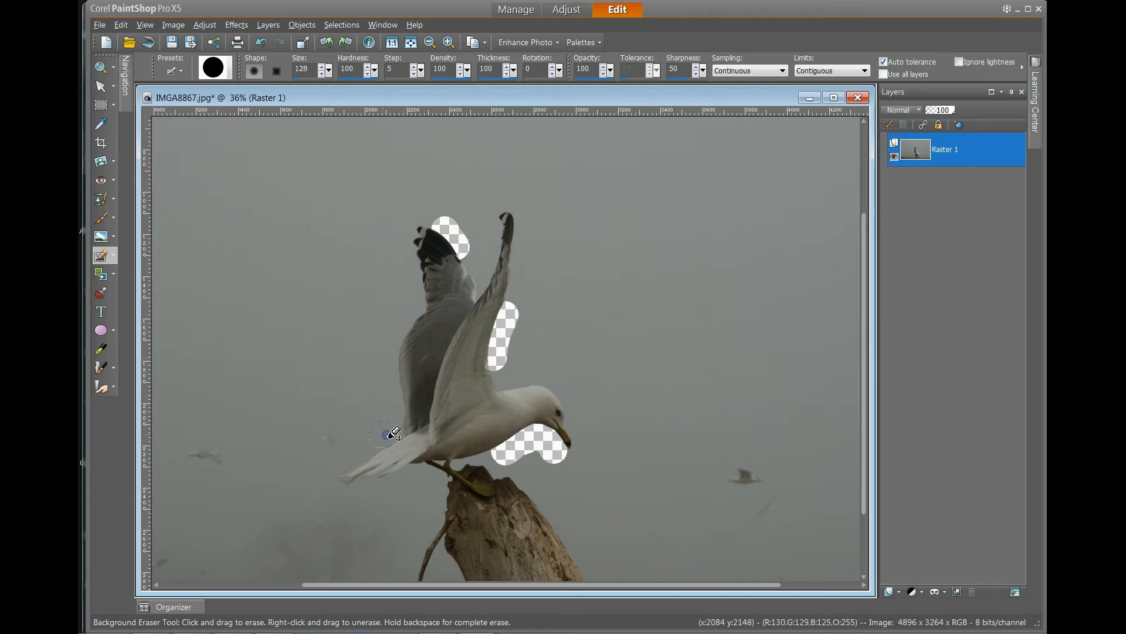
pyautogui.moveTo(390, 433); pyautogui.dragTo(371, 445)
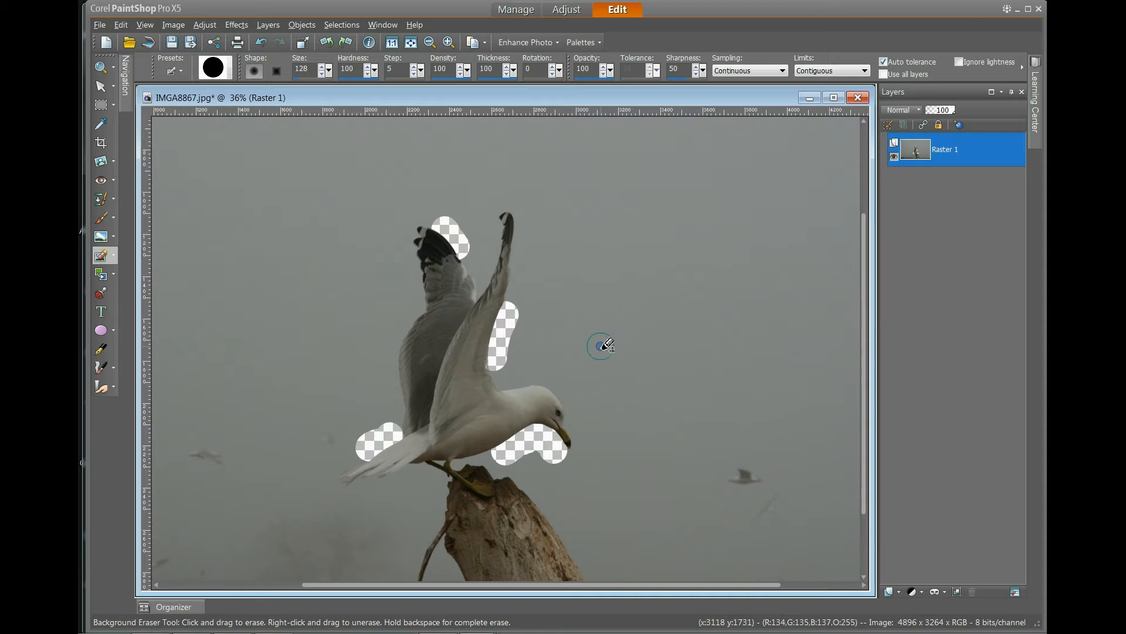
pyautogui.moveTo(530, 304)
pyautogui.mouseDown()
pyautogui.moveTo(551, 246)
pyautogui.moveTo(558, 263)
pyautogui.moveTo(564, 254)
pyautogui.moveTo(566, 331)
pyautogui.moveTo(571, 249)
pyautogui.moveTo(580, 341)
pyautogui.moveTo(593, 240)
pyautogui.moveTo(572, 284)
pyautogui.mouseUp()
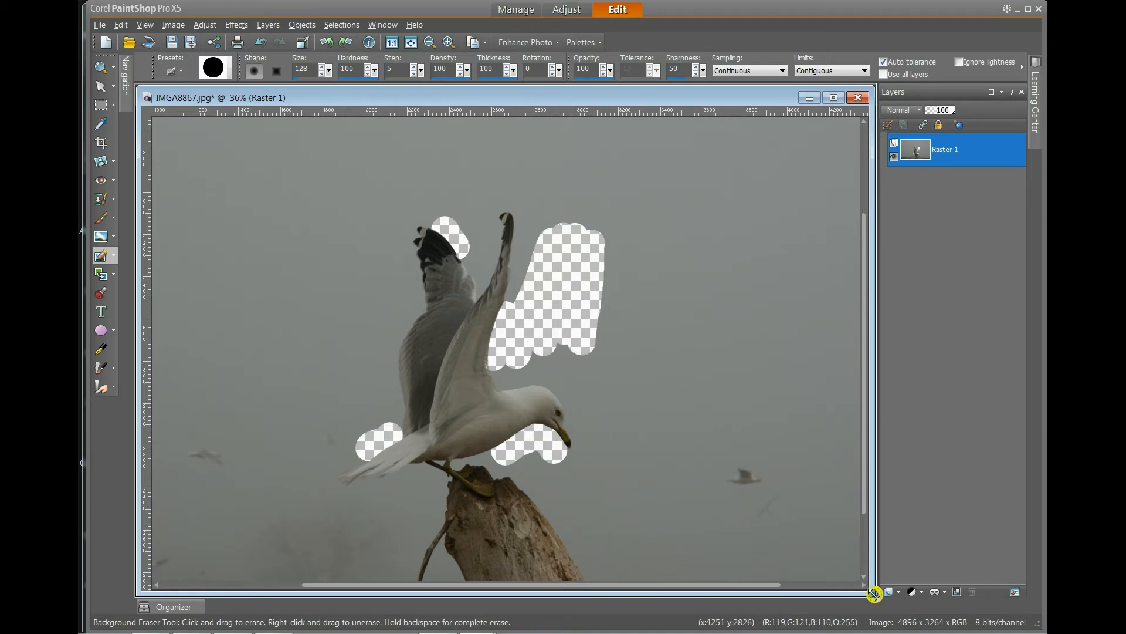
# Shrink the photo's window and bring the General gull.pspimage document forward with the Pan tool active.
pyautogui.moveTo(874, 594); pyautogui.dragTo(826, 562)
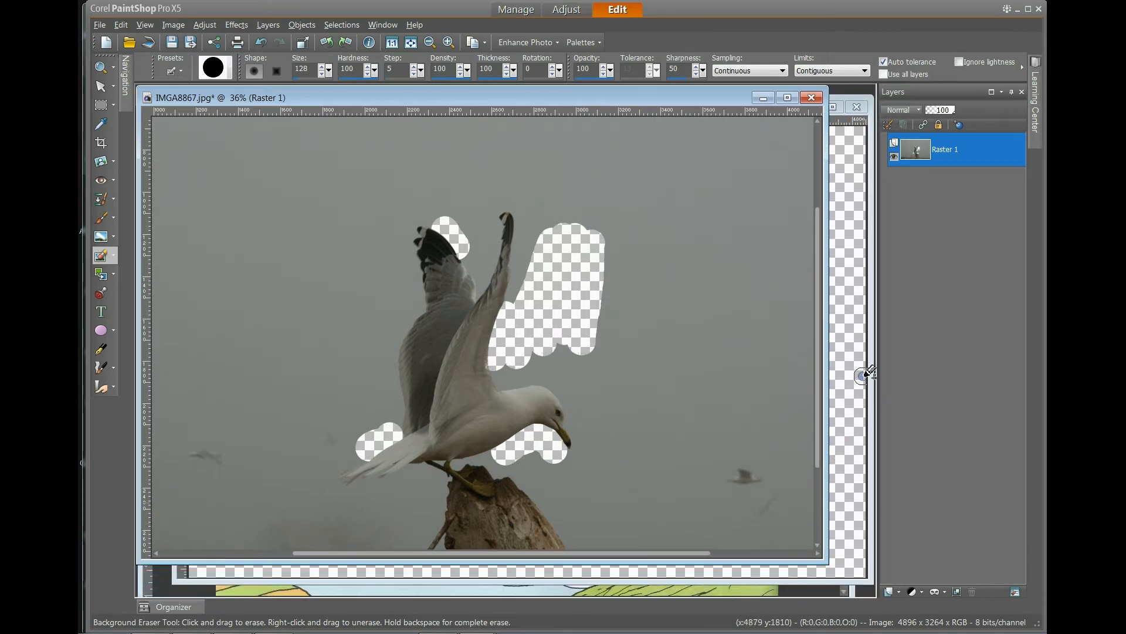
pyautogui.click(112, 67)
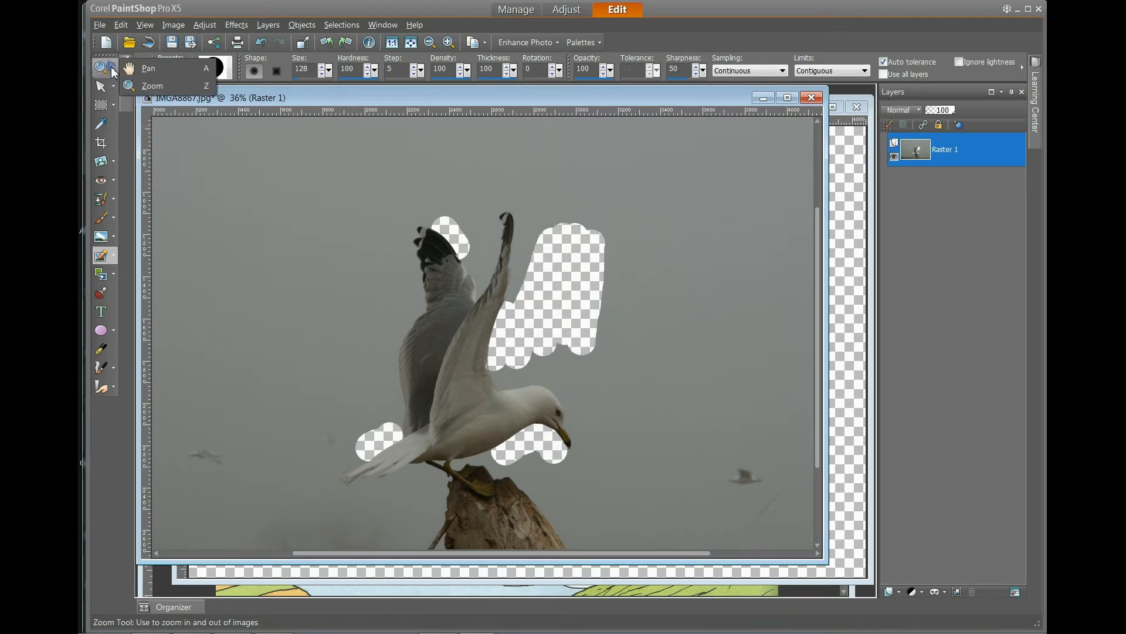
pyautogui.click(159, 76)
pyautogui.click(839, 232)
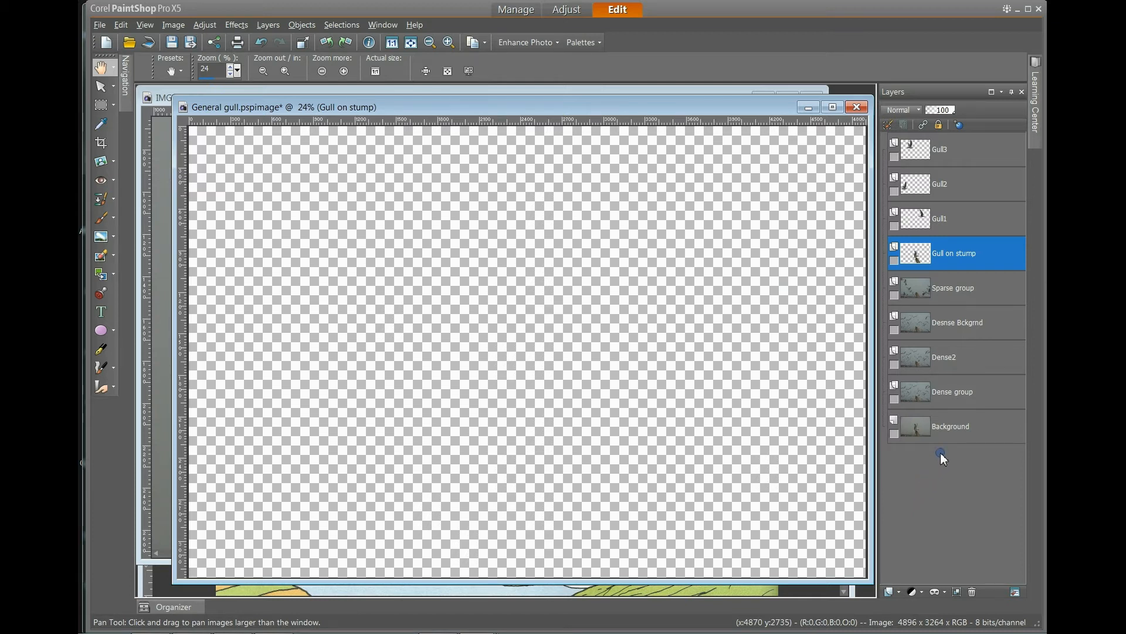
# Make the Background layer visible.
pyautogui.moveTo(948, 431)
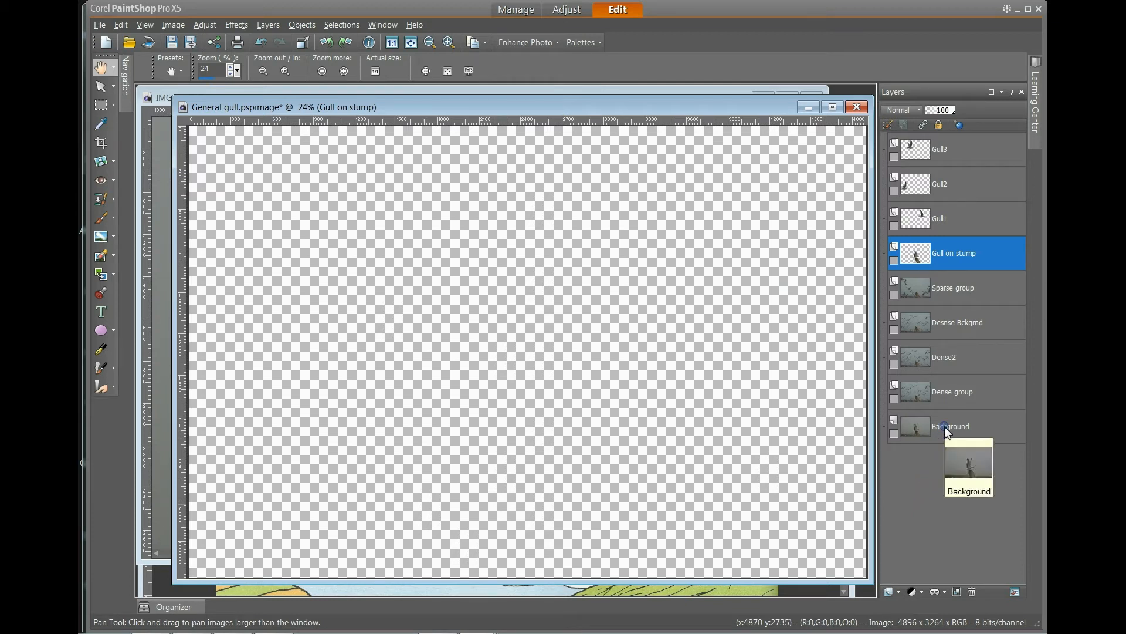
pyautogui.moveTo(952, 396)
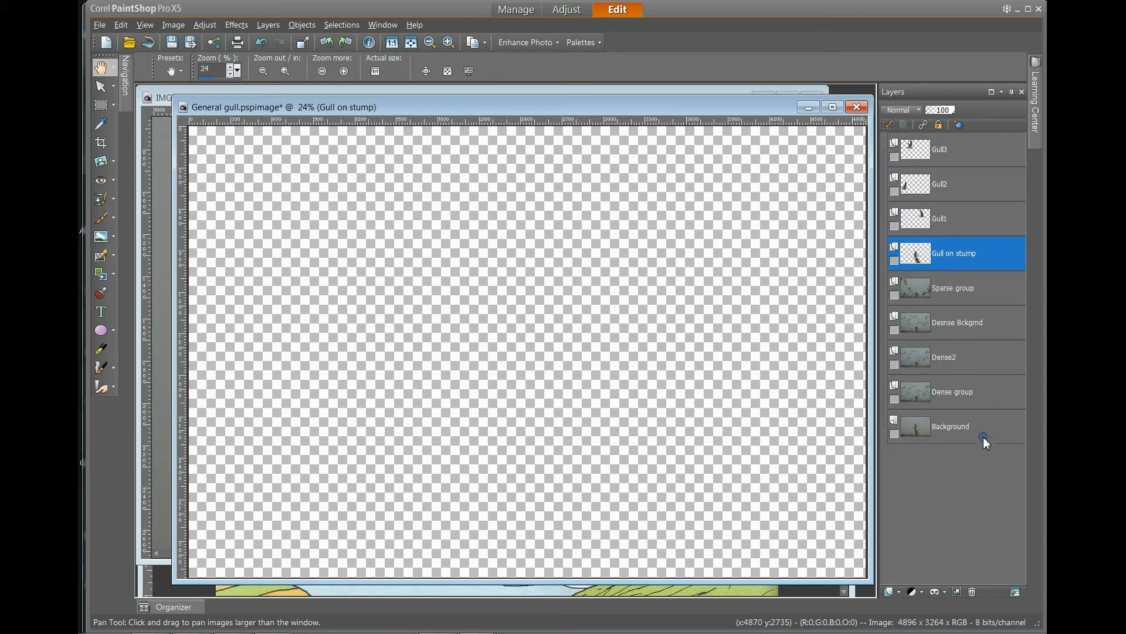
pyautogui.moveTo(986, 436)
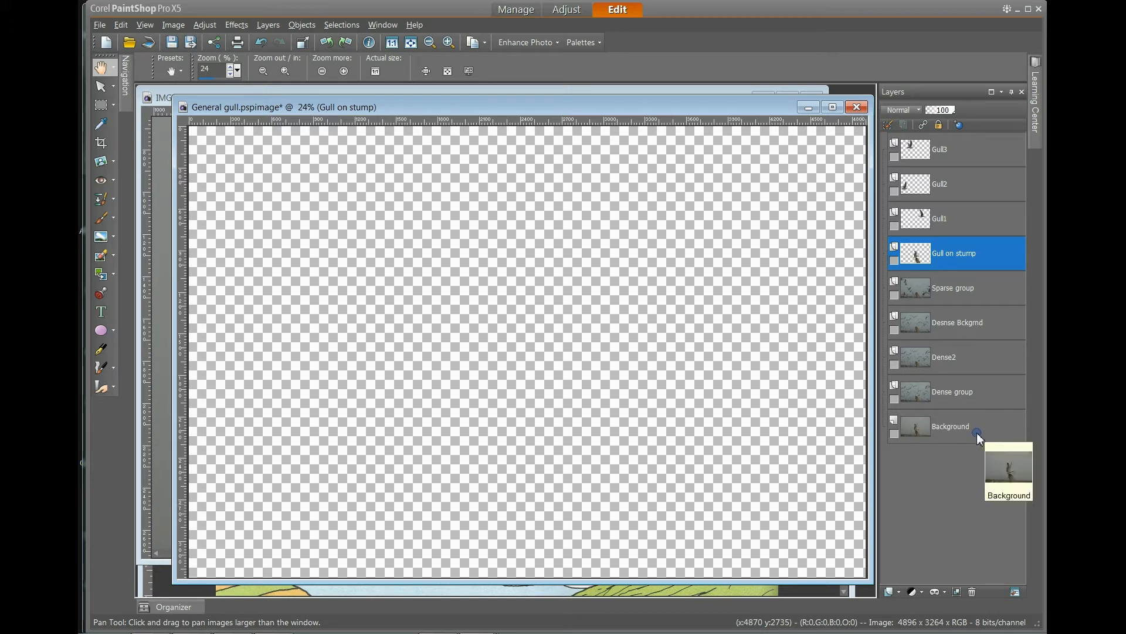
pyautogui.click(894, 434)
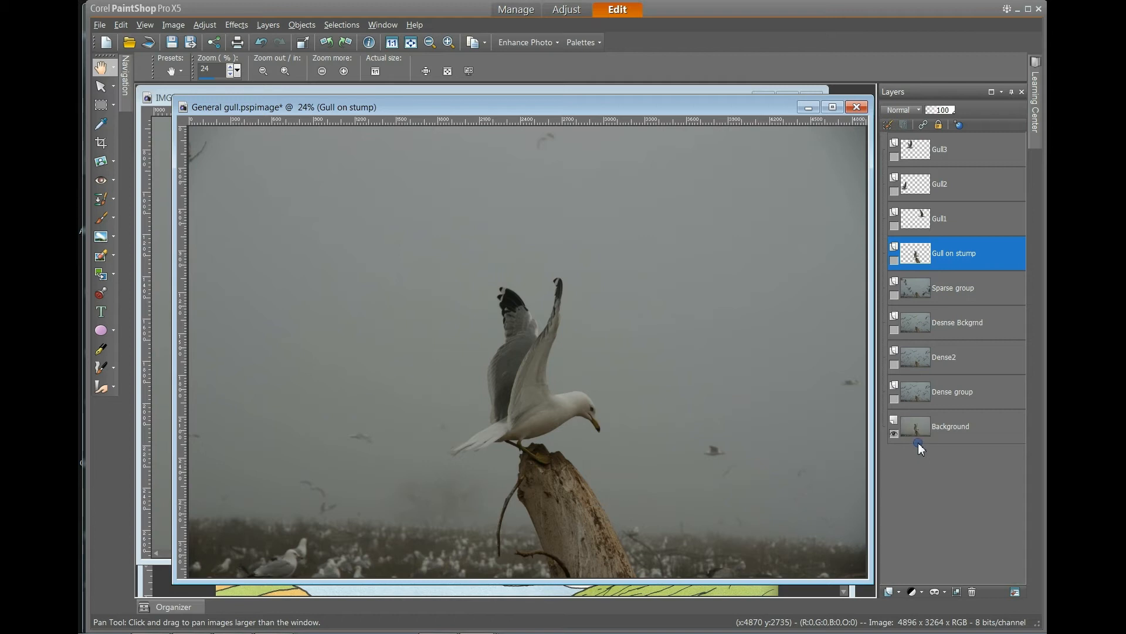
# Show the Gull on stump layer and hide the Background layer.
pyautogui.moveTo(920, 449)
pyautogui.moveTo(961, 270)
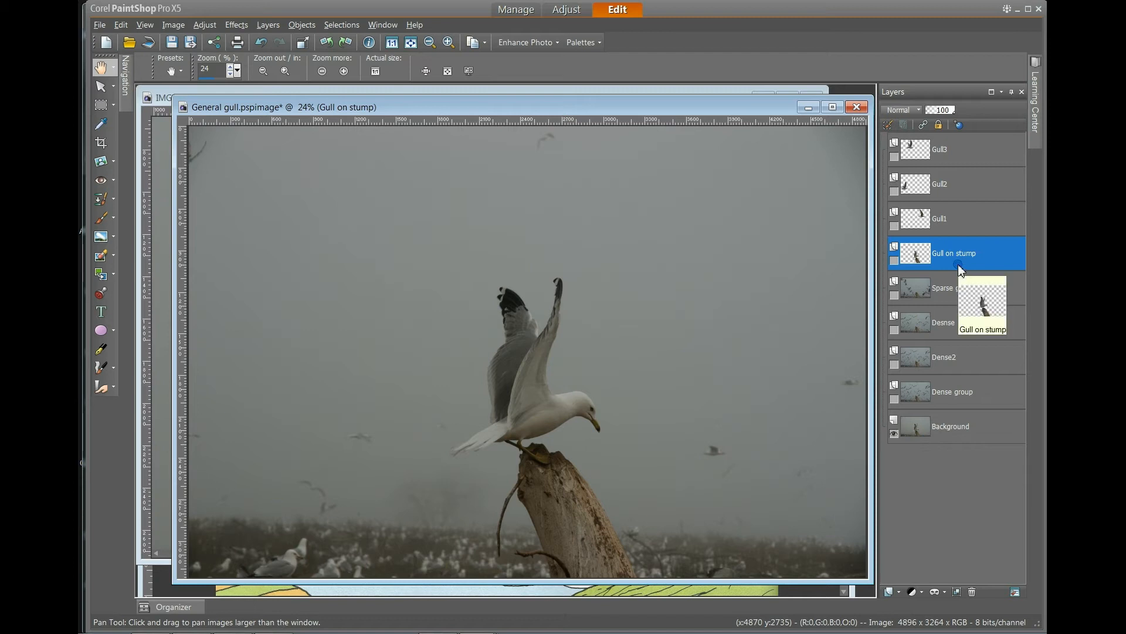
pyautogui.click(894, 261)
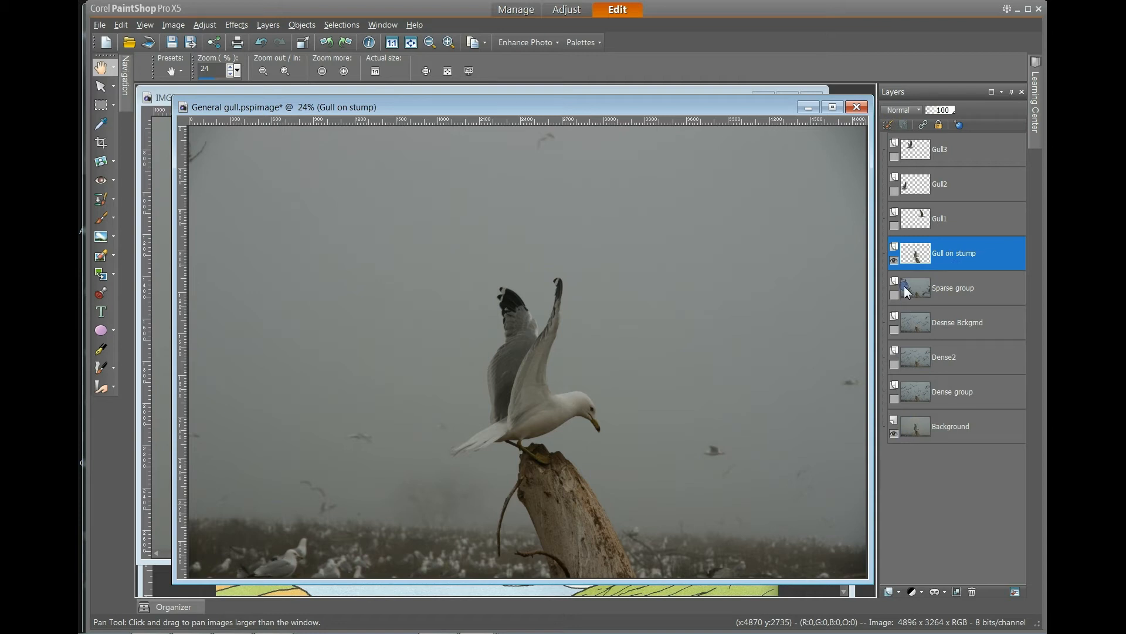
pyautogui.moveTo(908, 264)
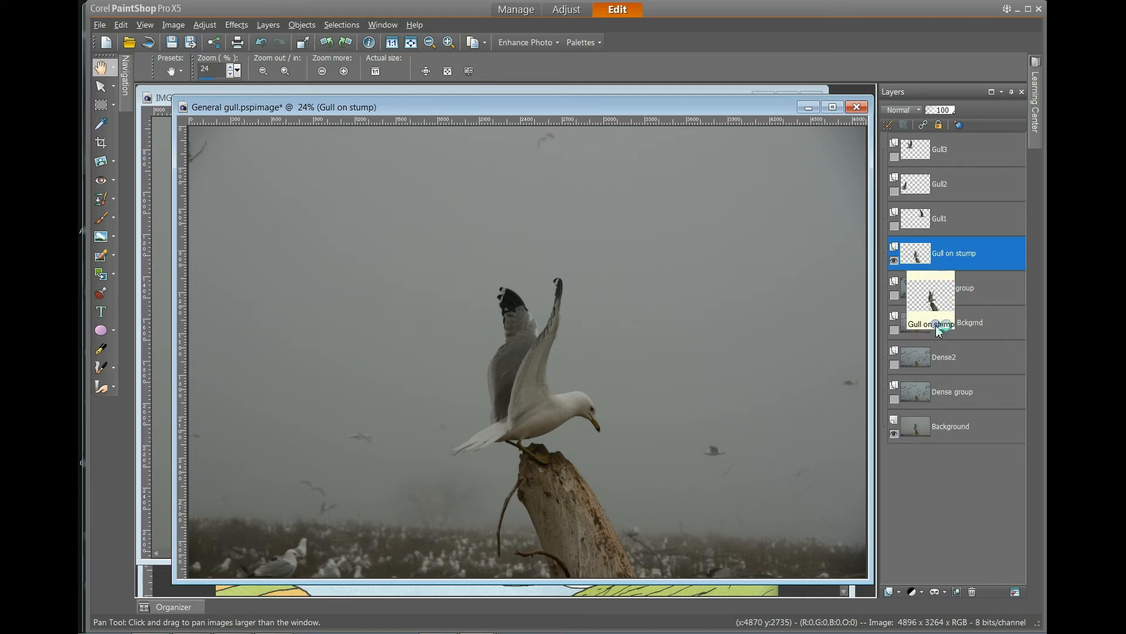
pyautogui.click(894, 434)
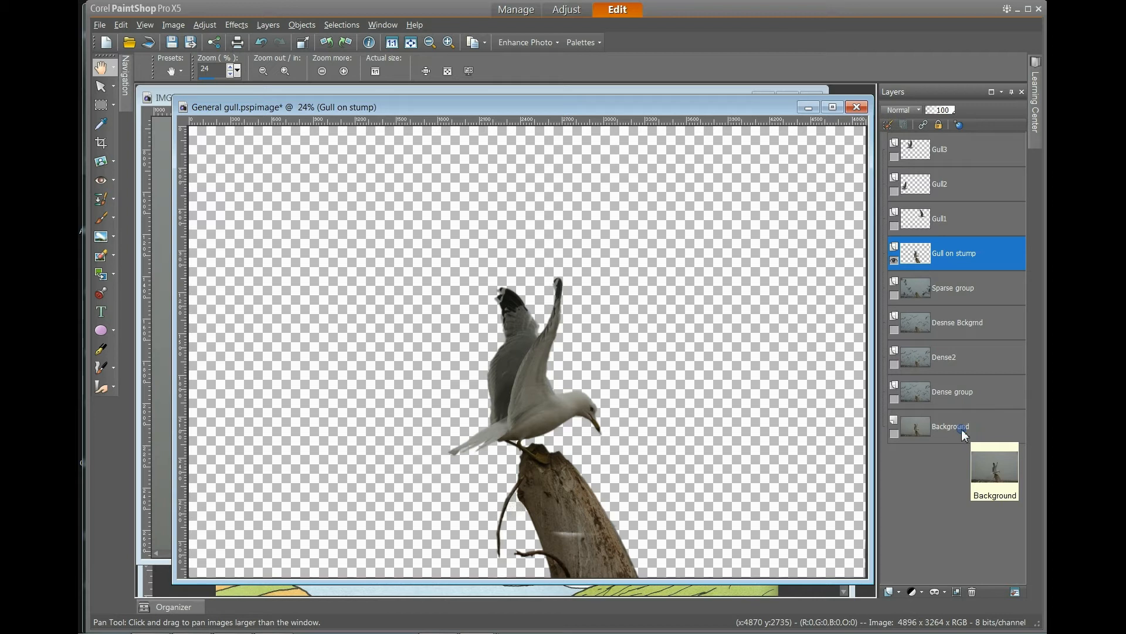
# Preview the Gull1 layer by turning its visibility on and off again.
pyautogui.moveTo(984, 264)
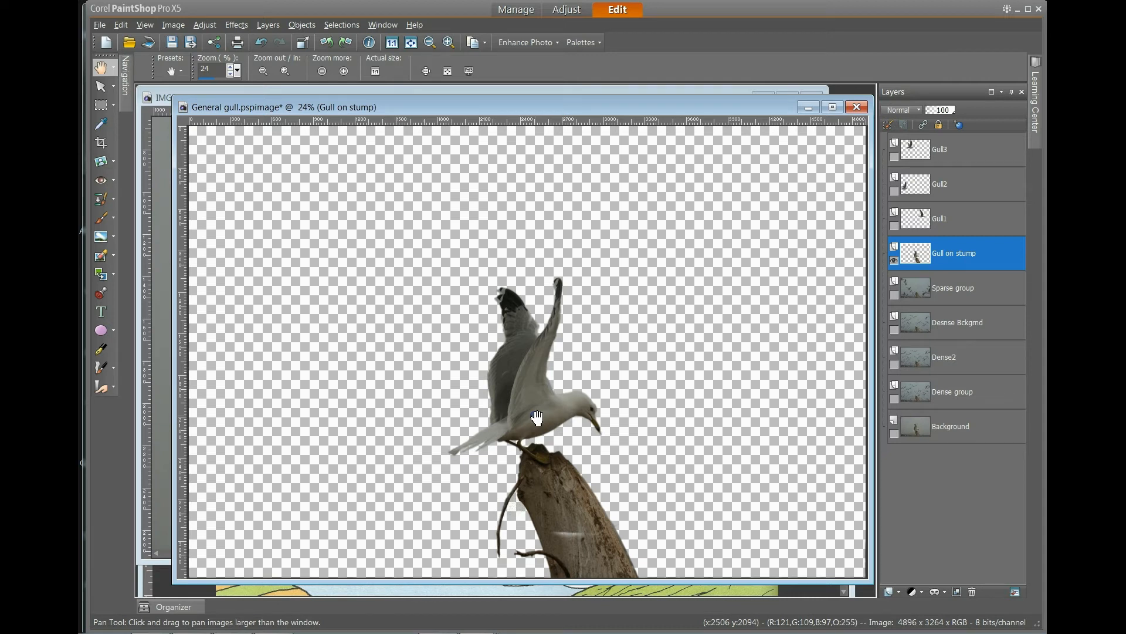
pyautogui.click(894, 226)
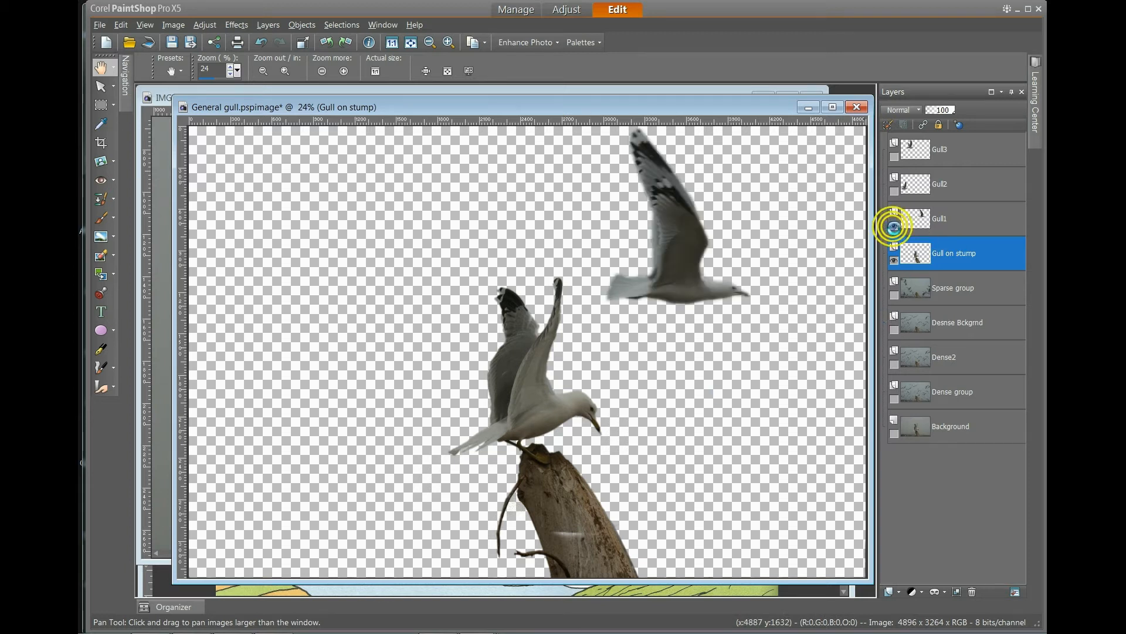
pyautogui.click(895, 227)
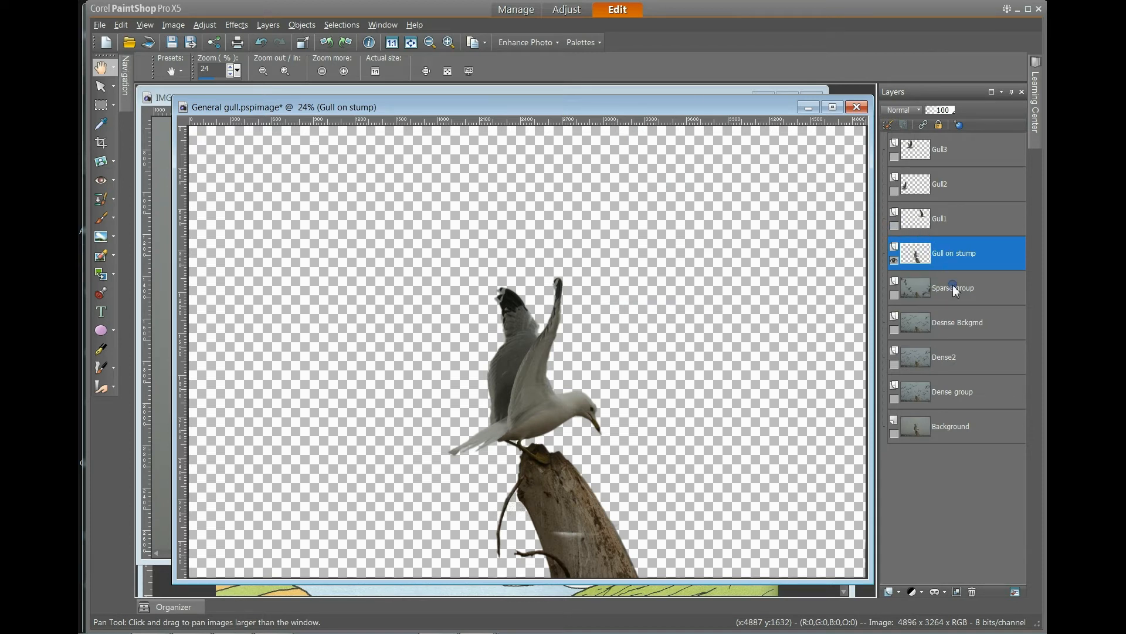
# Make the Dense group and Dense2 layers visible.
pyautogui.click(894, 400)
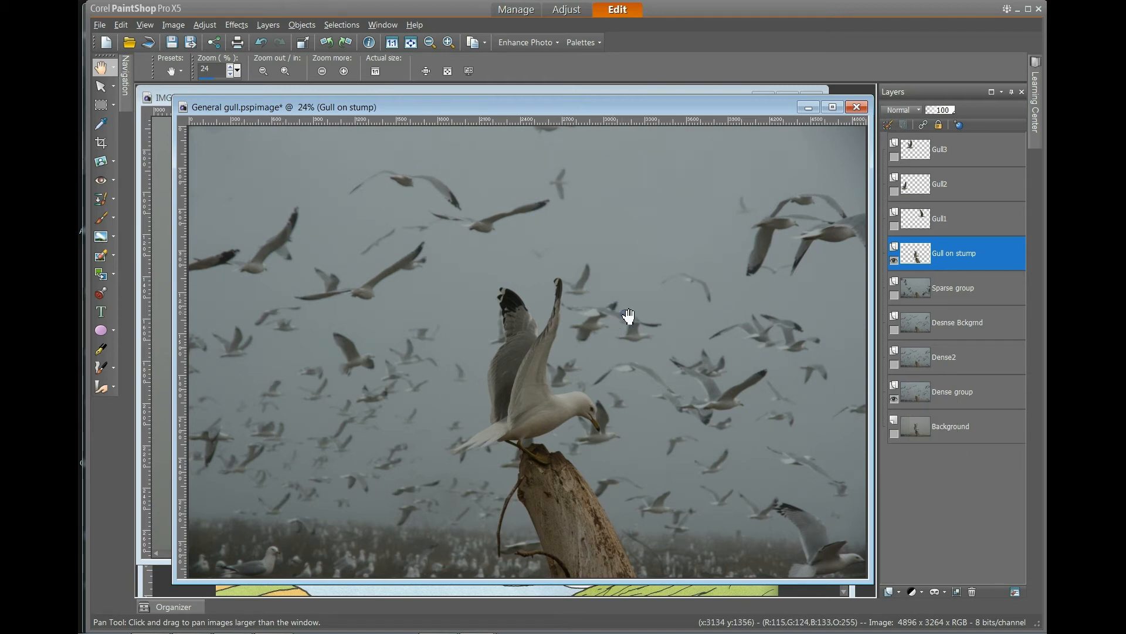
pyautogui.click(892, 364)
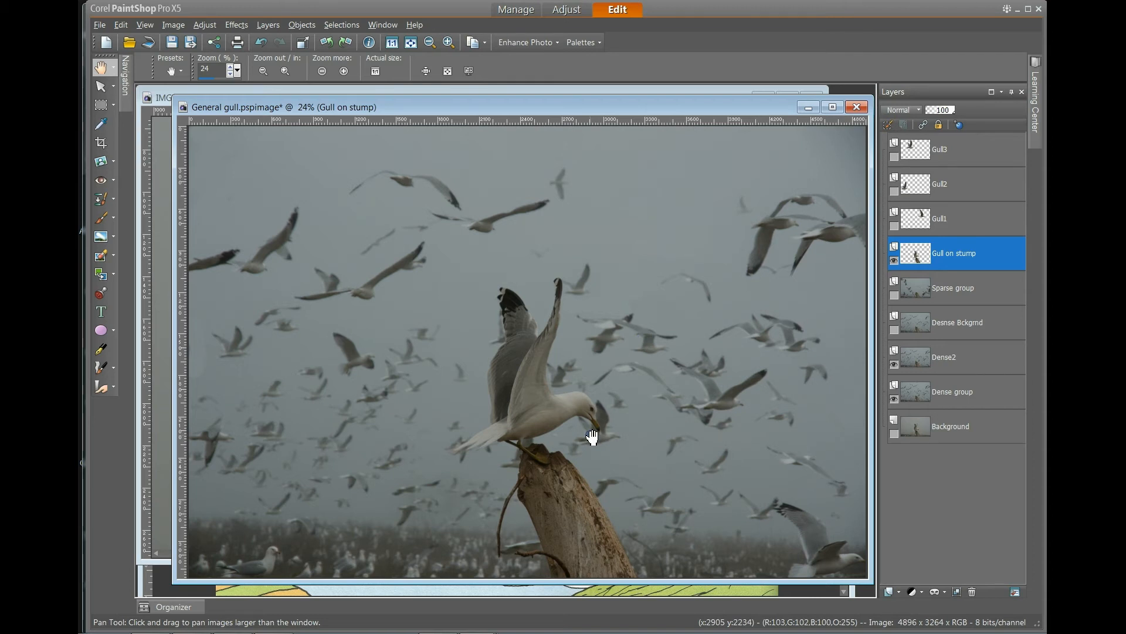
# Make the Desnse Bckgrnd and Sparse group layers visible.
pyautogui.click(894, 330)
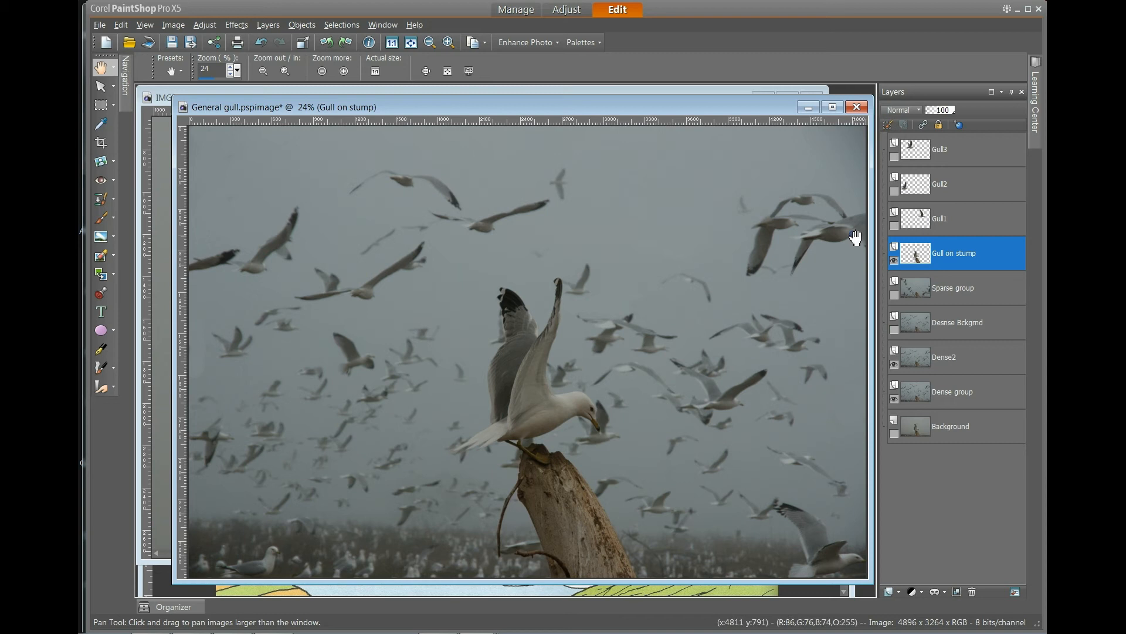
pyautogui.click(894, 330)
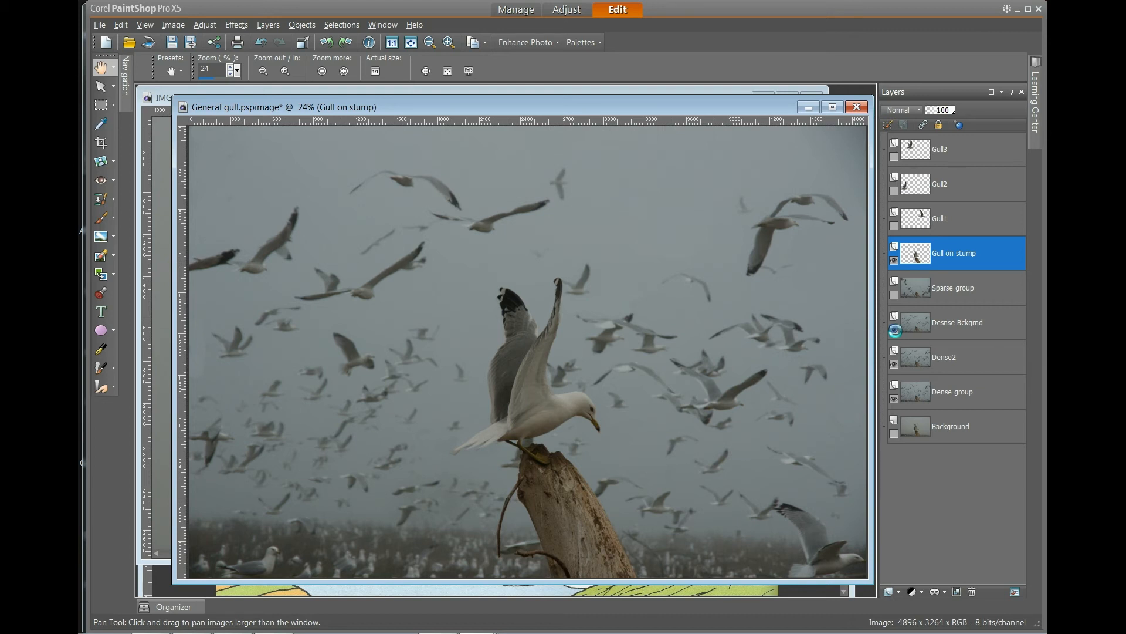
pyautogui.moveTo(925, 300)
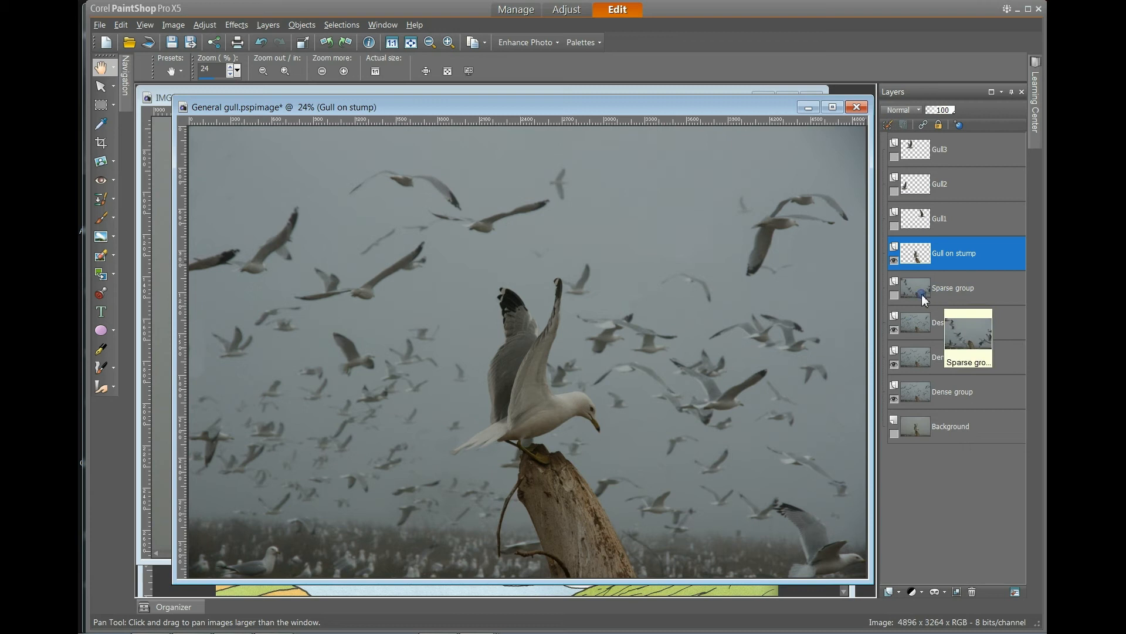
pyautogui.click(894, 295)
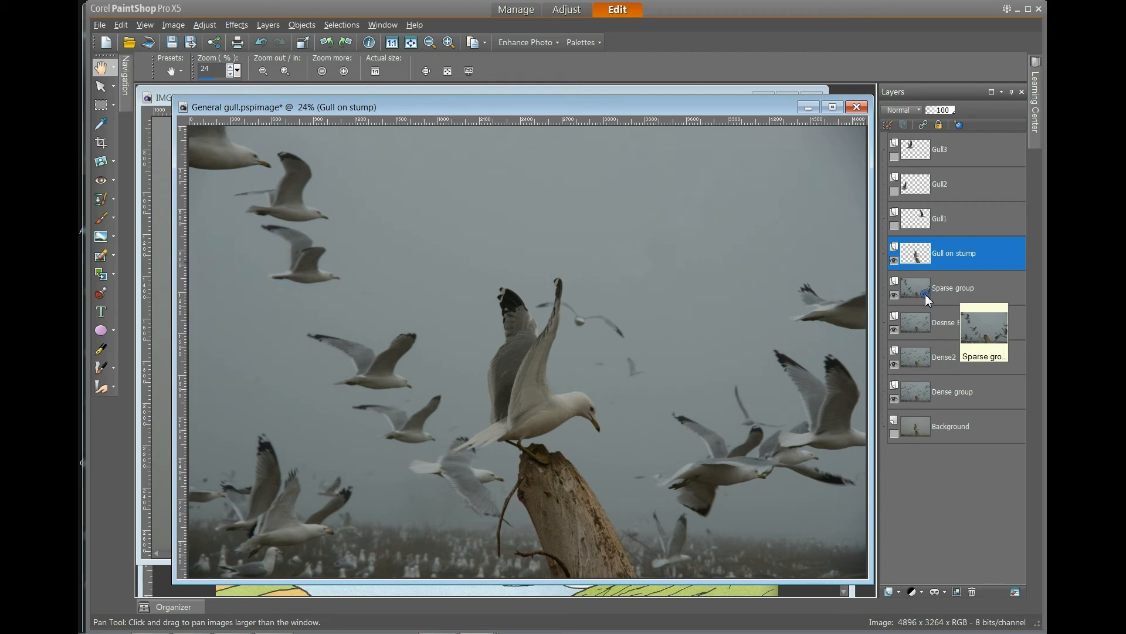
# Toggle the Desnse Bckgrnd layer's visibility off and back on to compare.
pyautogui.moveTo(933, 327)
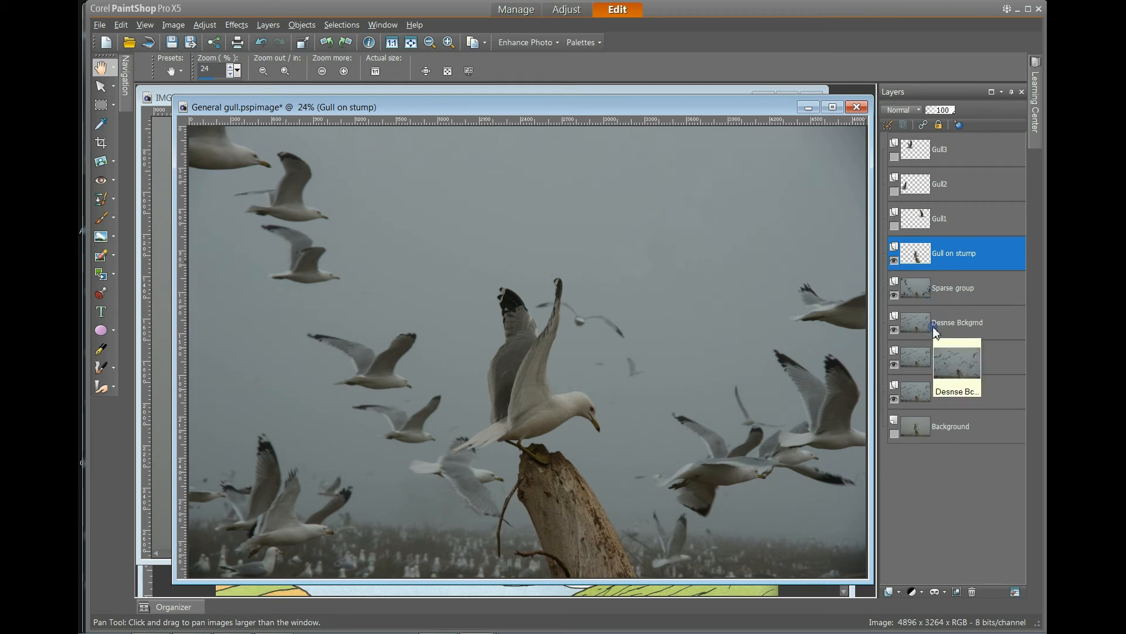
pyautogui.moveTo(933, 296)
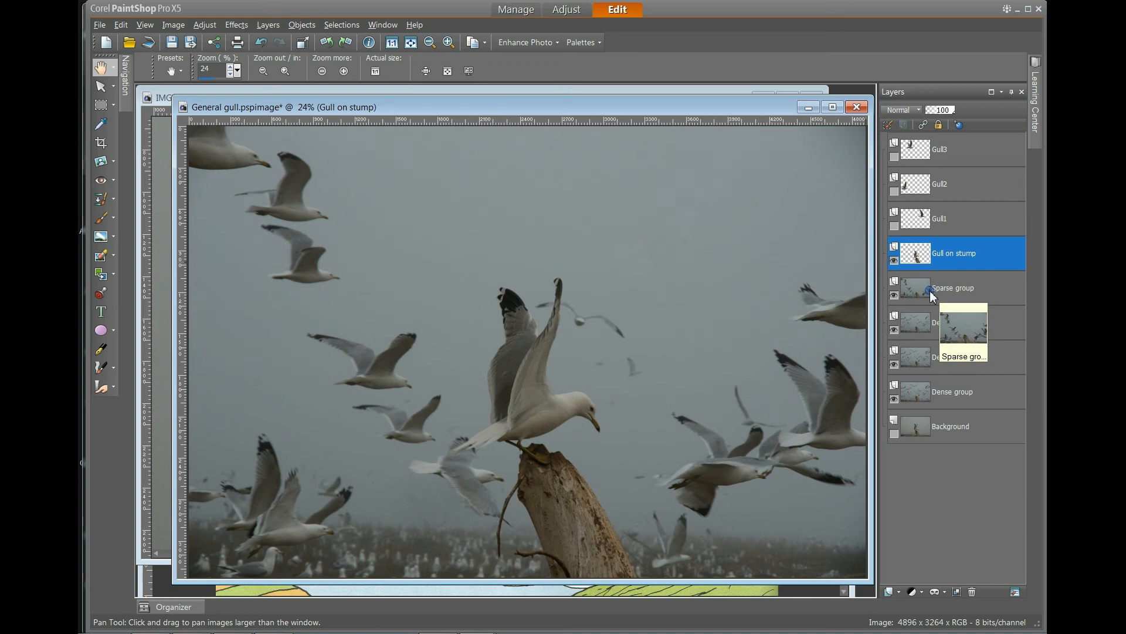
pyautogui.click(894, 330)
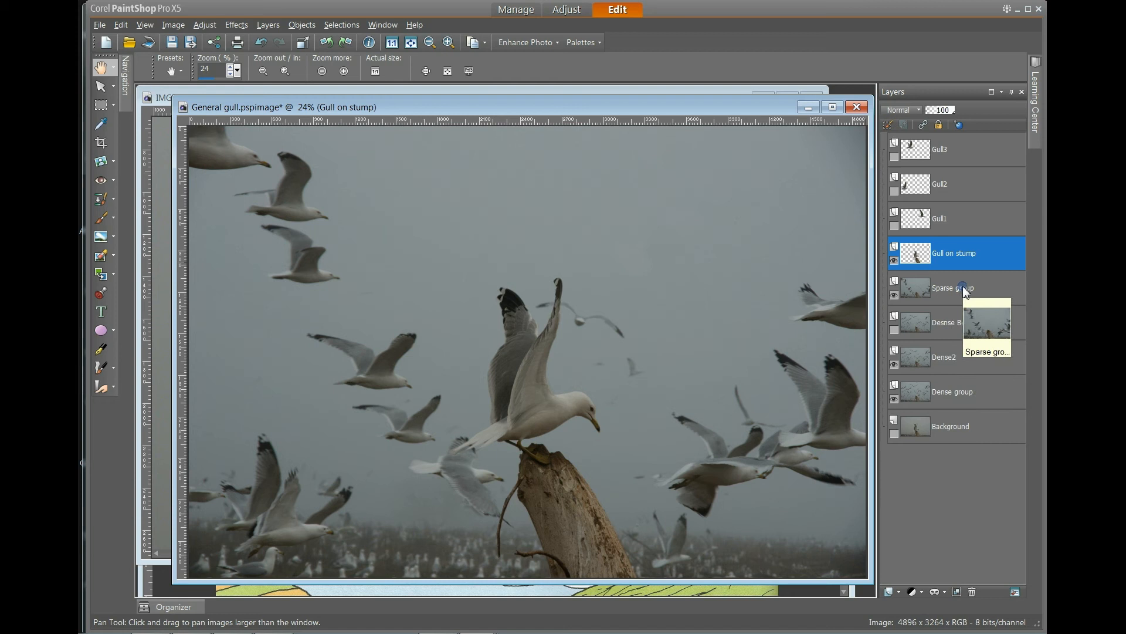
pyautogui.click(894, 329)
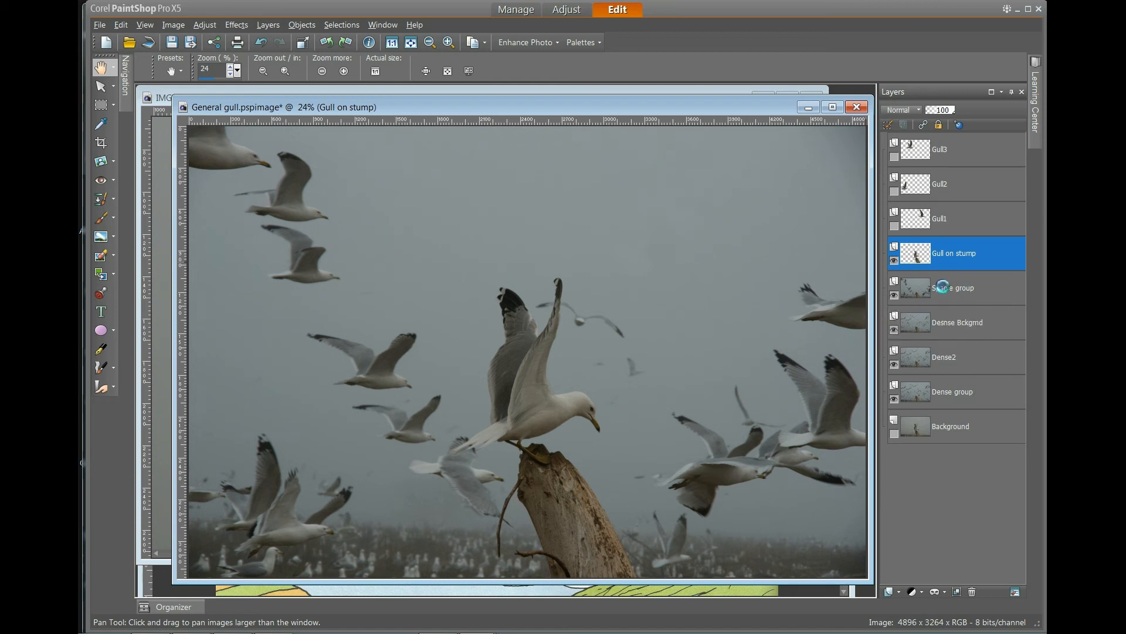
# Make the Gull1, Gull2 and Gull3 layers visible.
pyautogui.click(895, 224)
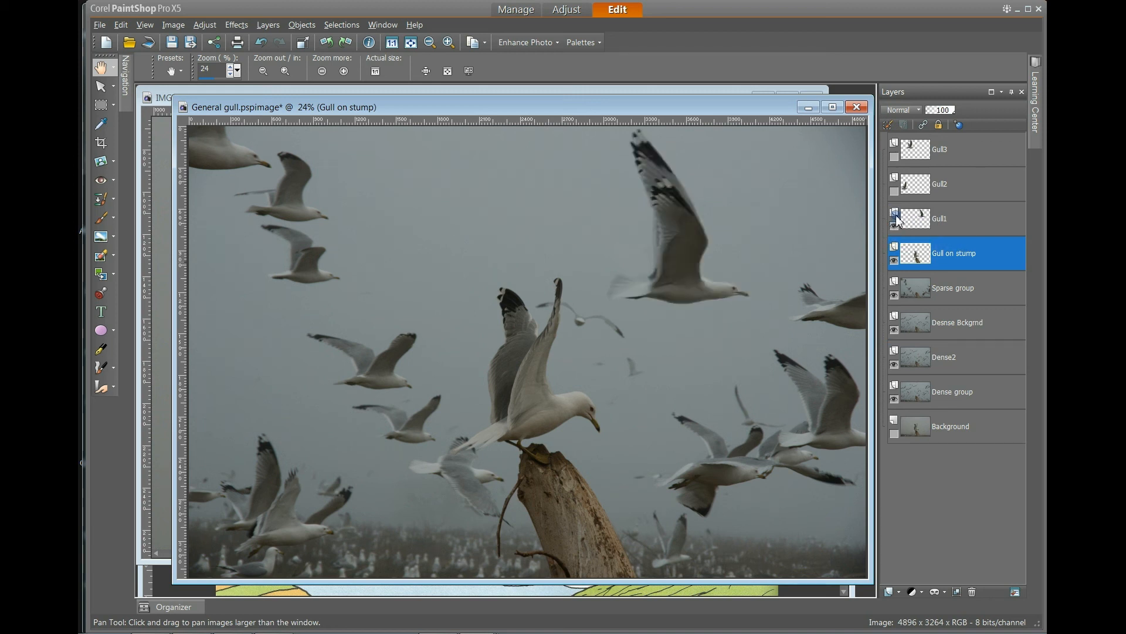
pyautogui.click(894, 191)
pyautogui.click(895, 155)
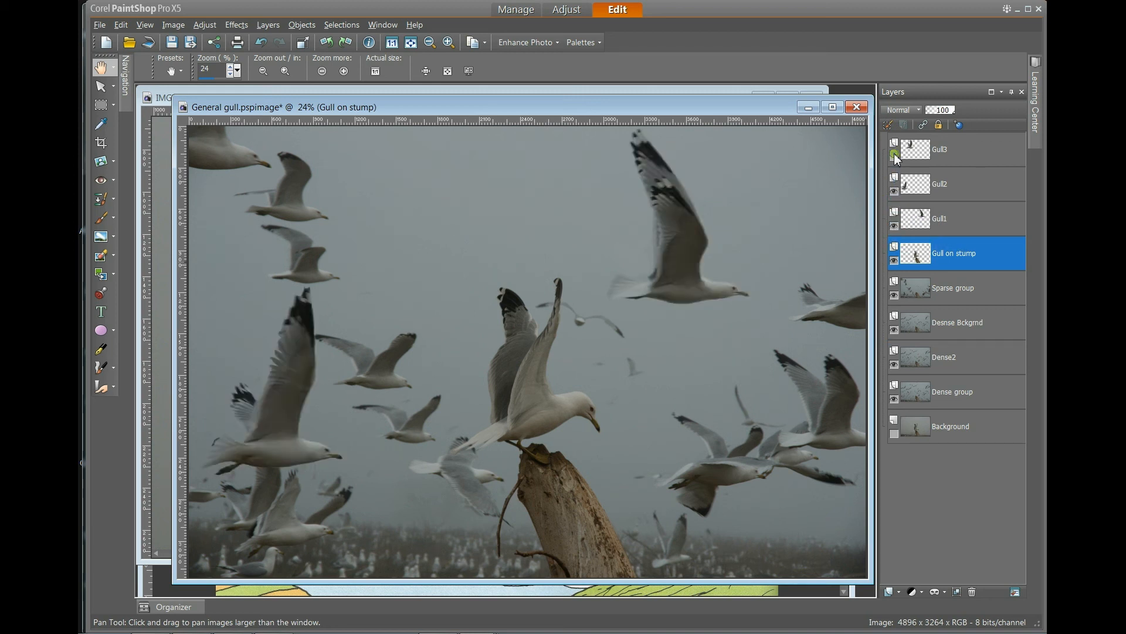
# Hide the Gull2 and Sparse group layers.
pyautogui.click(895, 192)
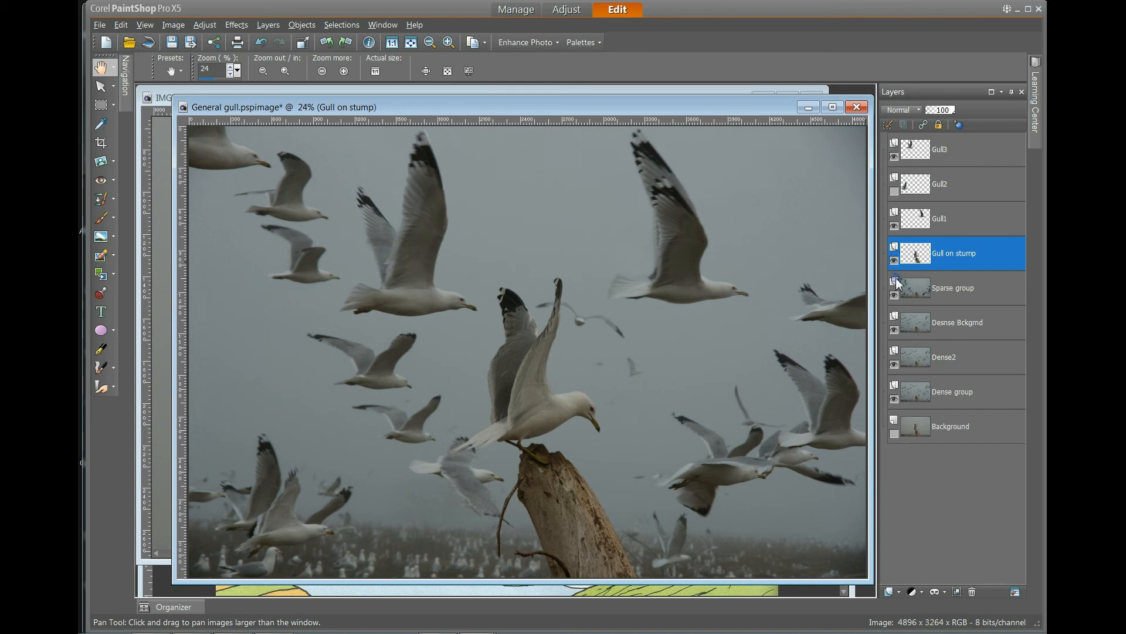
pyautogui.click(895, 296)
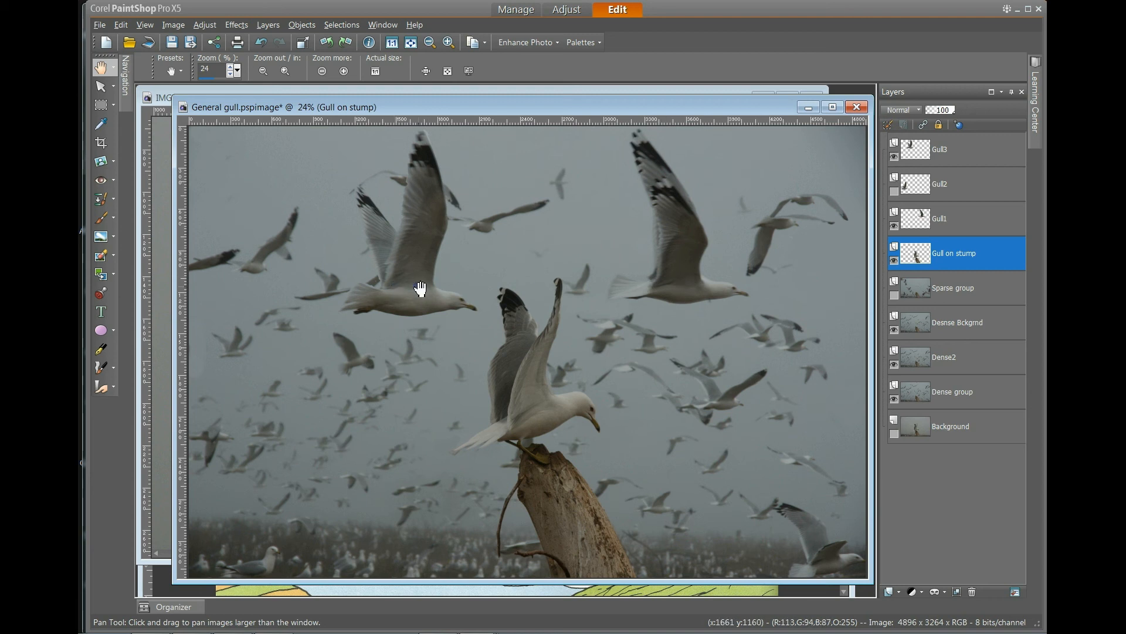
# Switch to the DrSeuss-4 image and toggle the Group - Vibrancy layer's visibility.
pyautogui.click(411, 591)
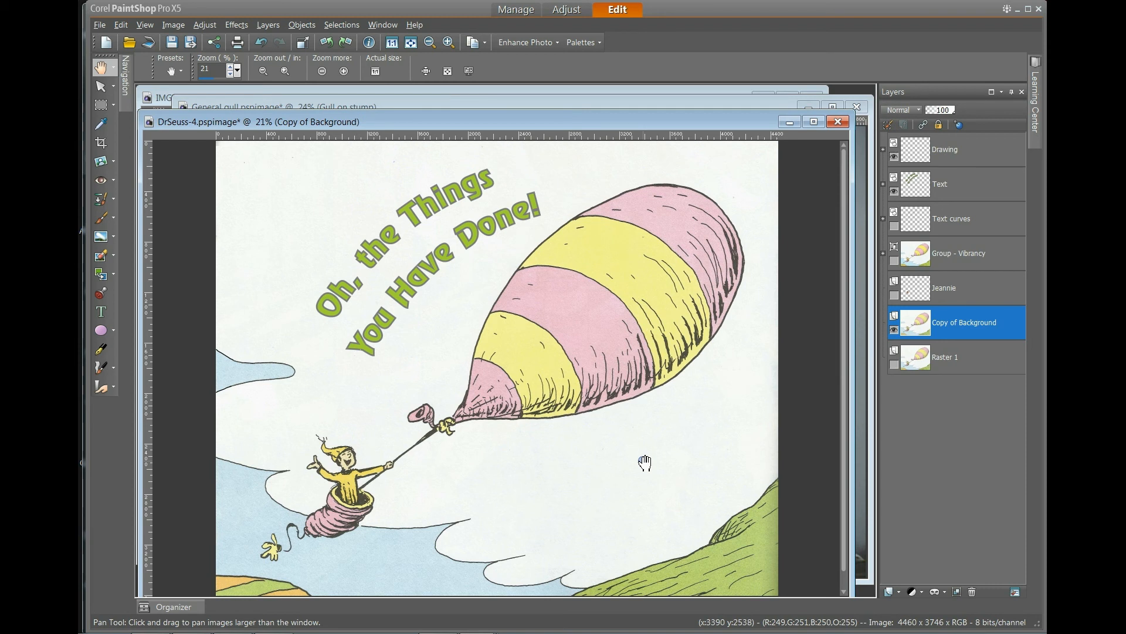
pyautogui.moveTo(951, 369)
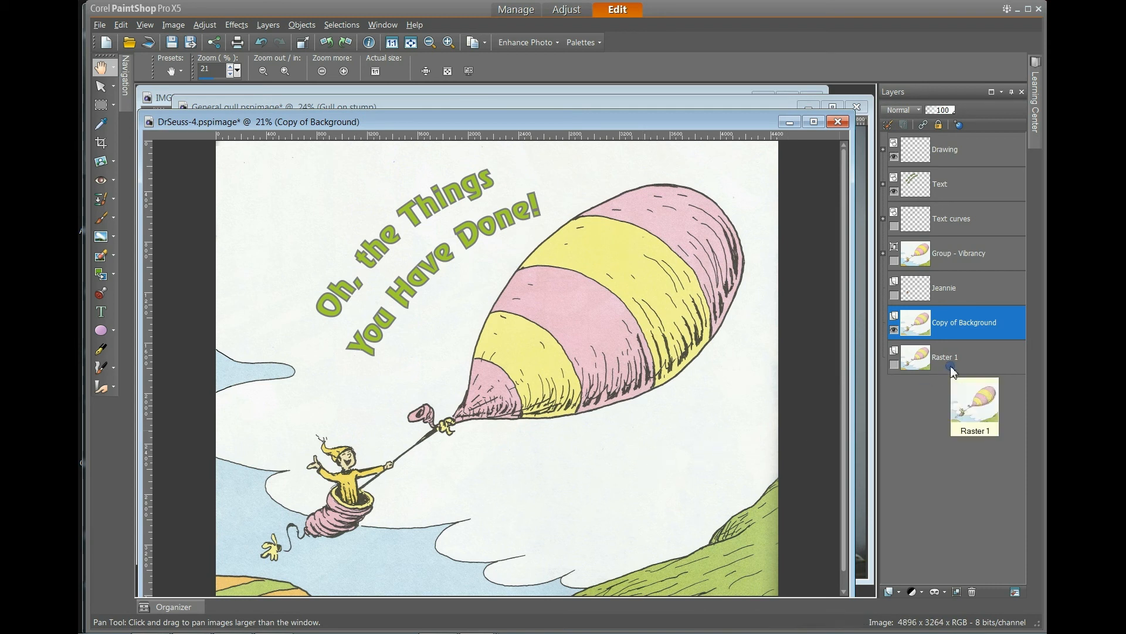
pyautogui.click(894, 260)
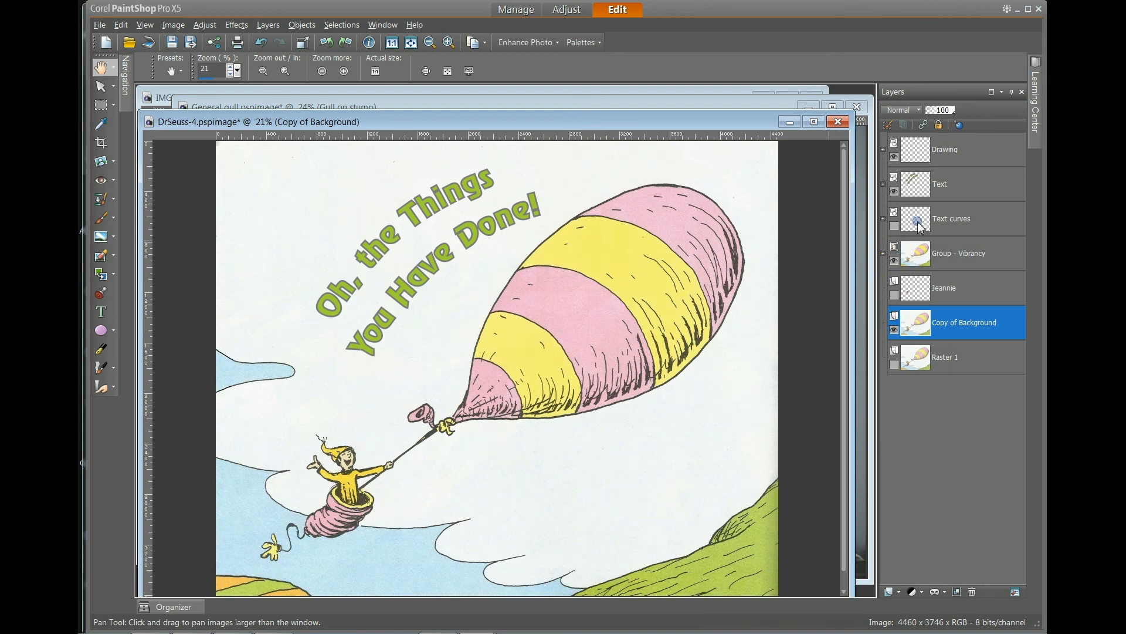
# Zoom in on the character in the basket and toggle the Group - Vibrancy layer's visibility again.
pyautogui.click(115, 70)
pyautogui.click(136, 85)
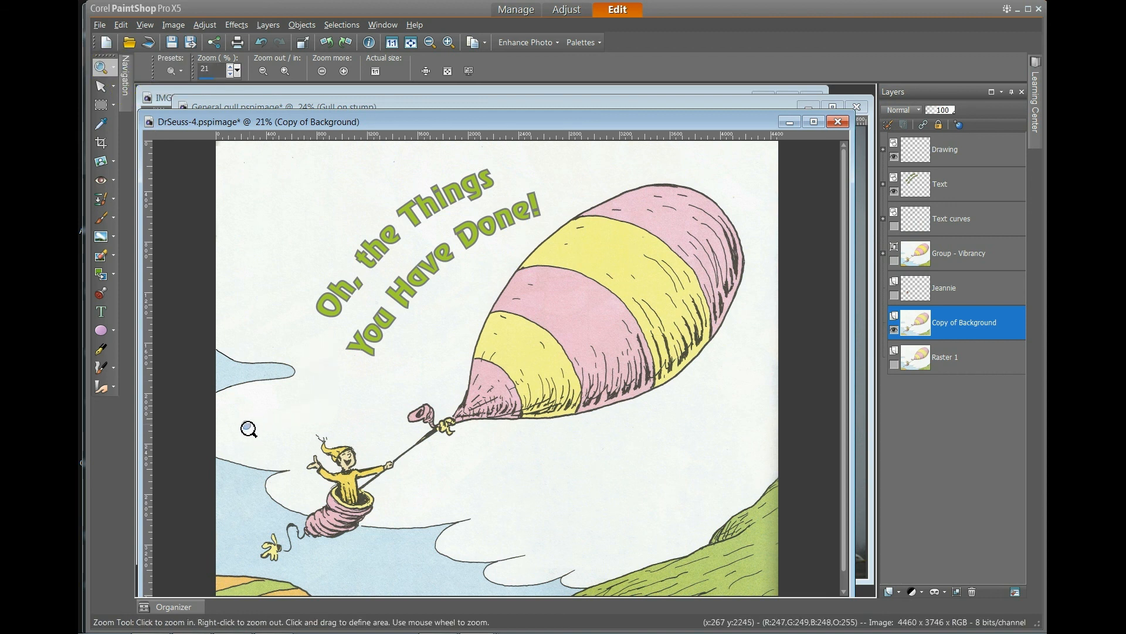
pyautogui.moveTo(387, 556); pyautogui.dragTo(418, 564)
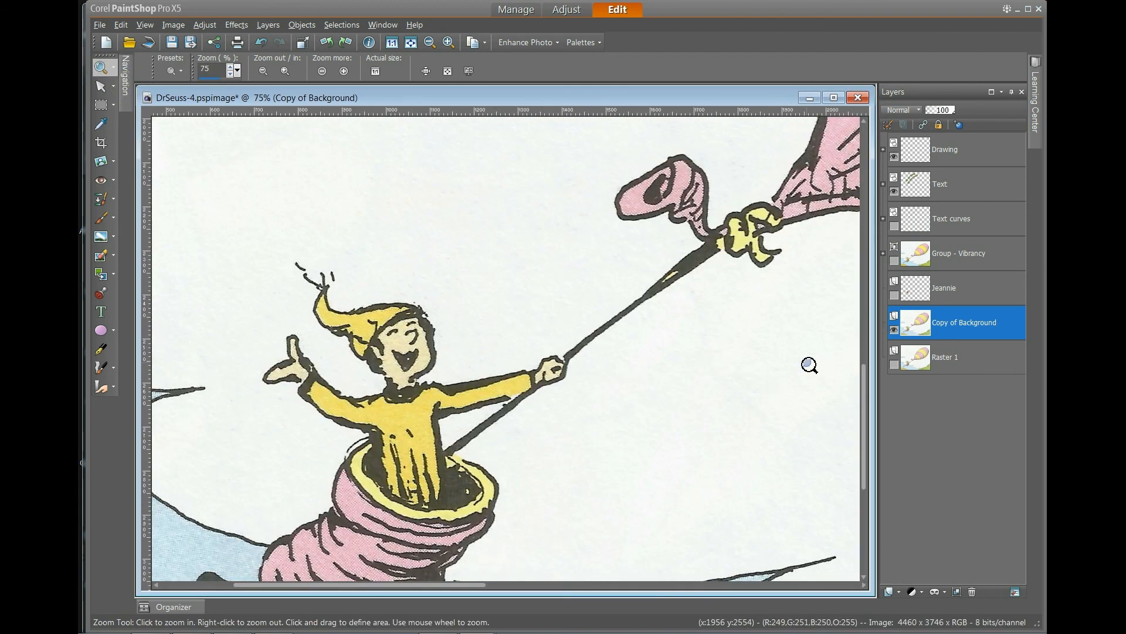
pyautogui.click(895, 260)
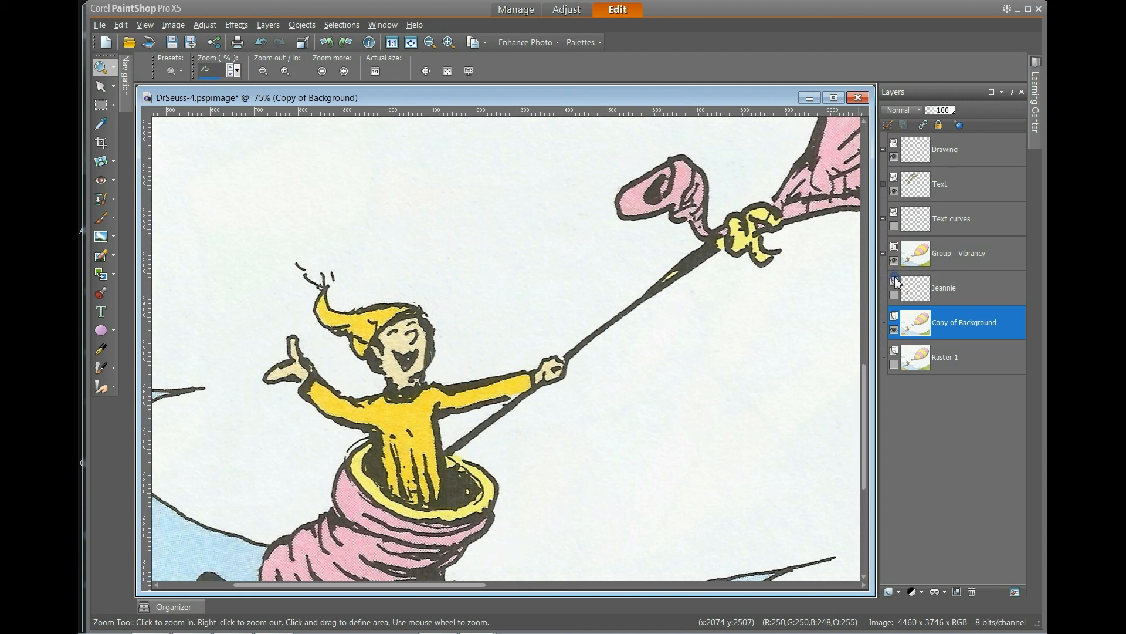
# Hide the Copy of Background layer and show the Jeannie layer so the face appears on the character.
pyautogui.click(894, 331)
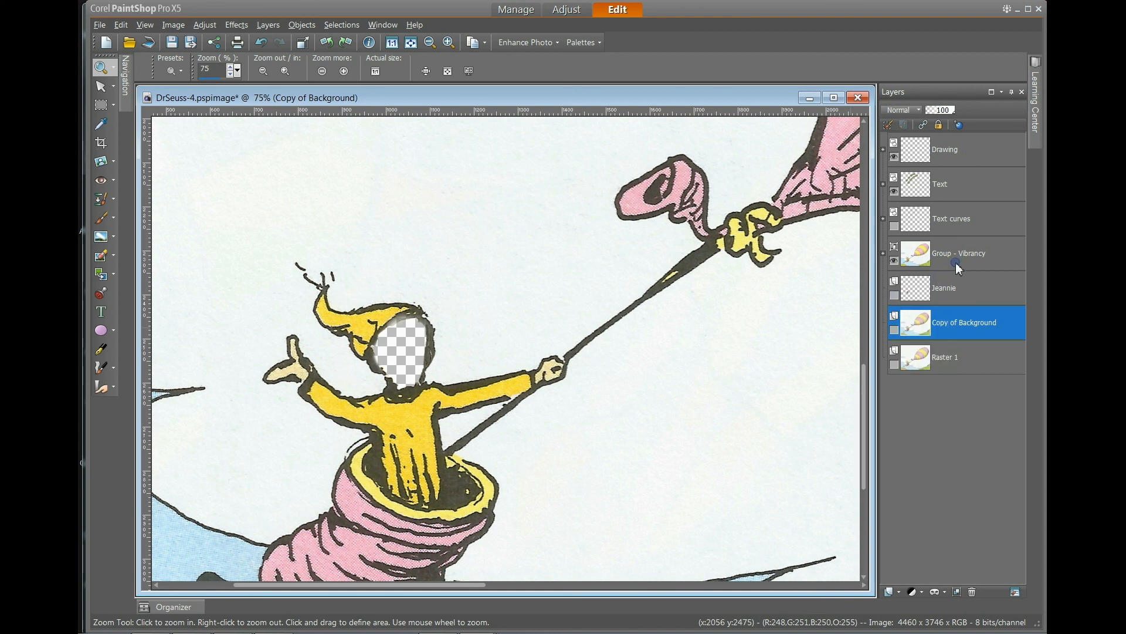
pyautogui.click(895, 295)
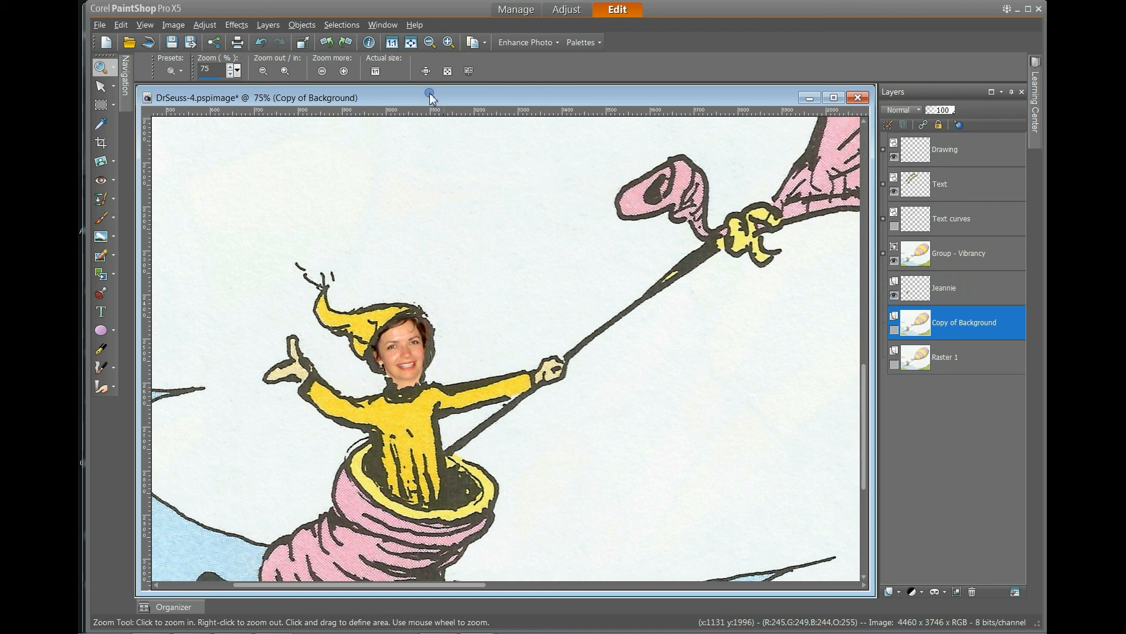
pyautogui.click(412, 43)
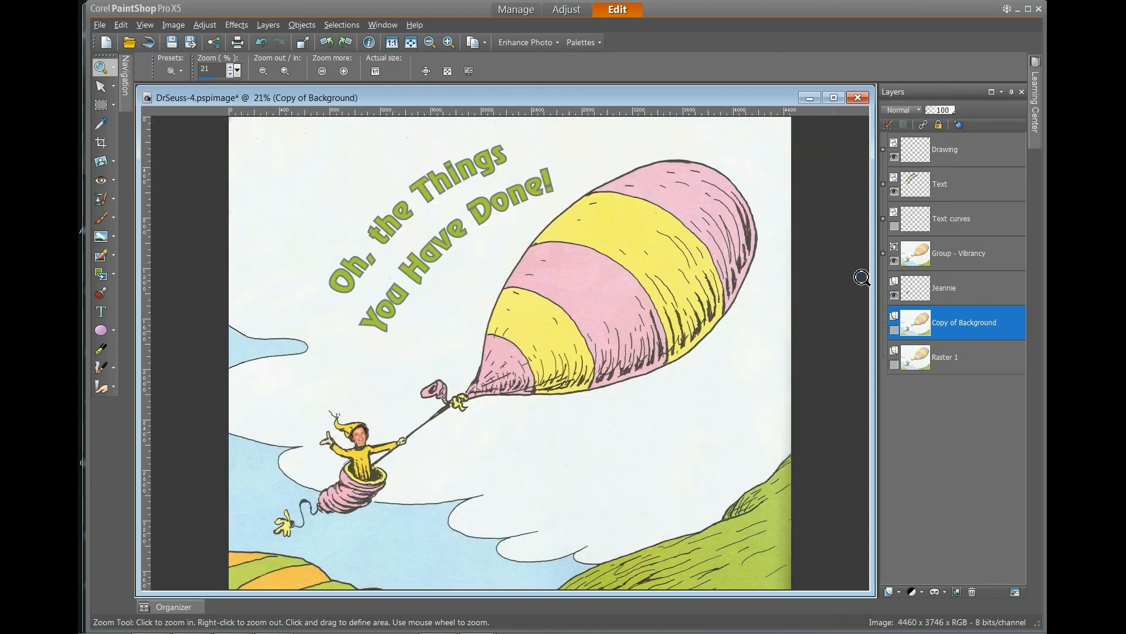